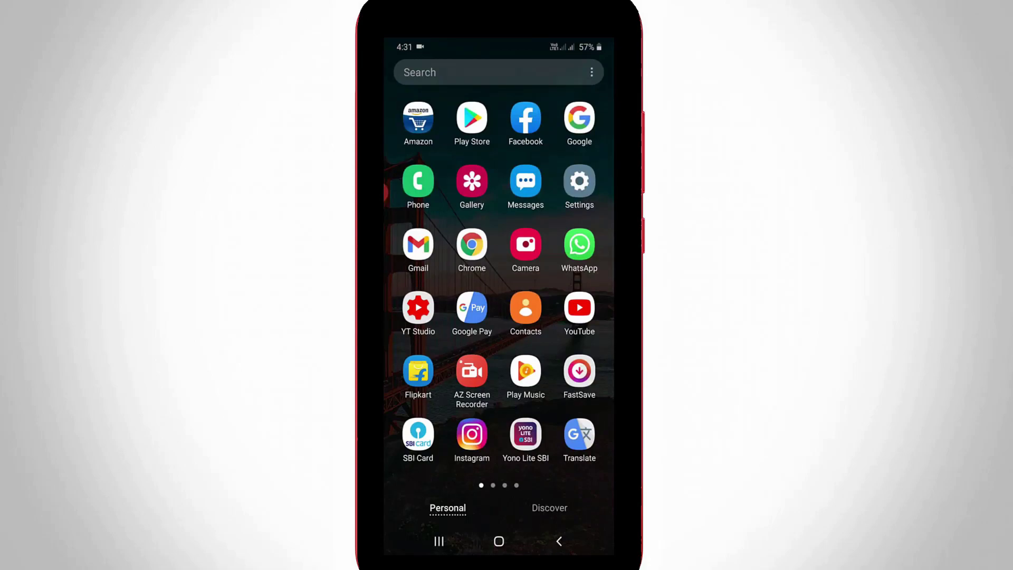
- Launch WhatsApp from the app drawer to show the 276-contact Select contact list
left_click(580, 244)
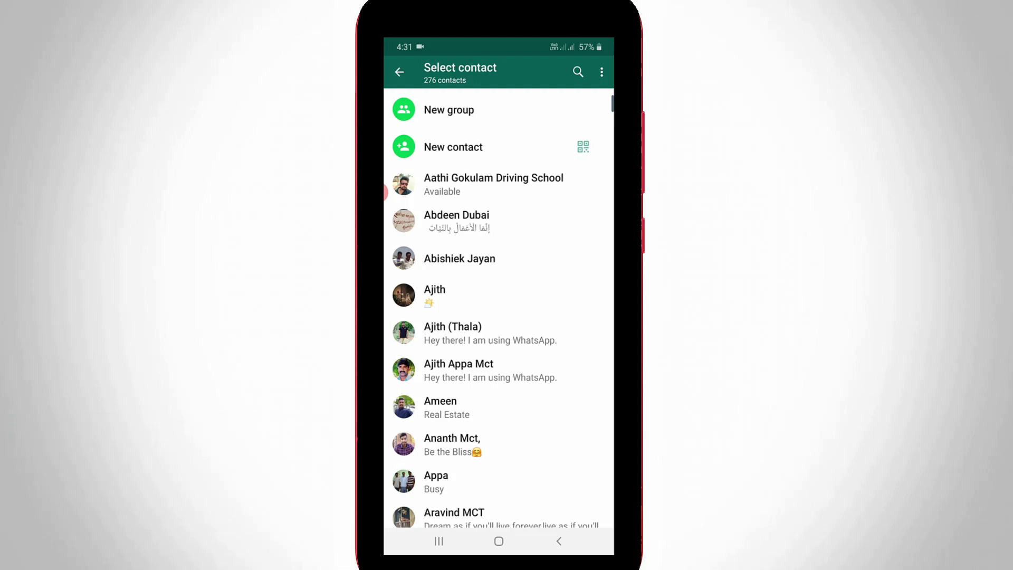
- Open the chat with Aravind MCT and view his contact info page
left_click(475, 516)
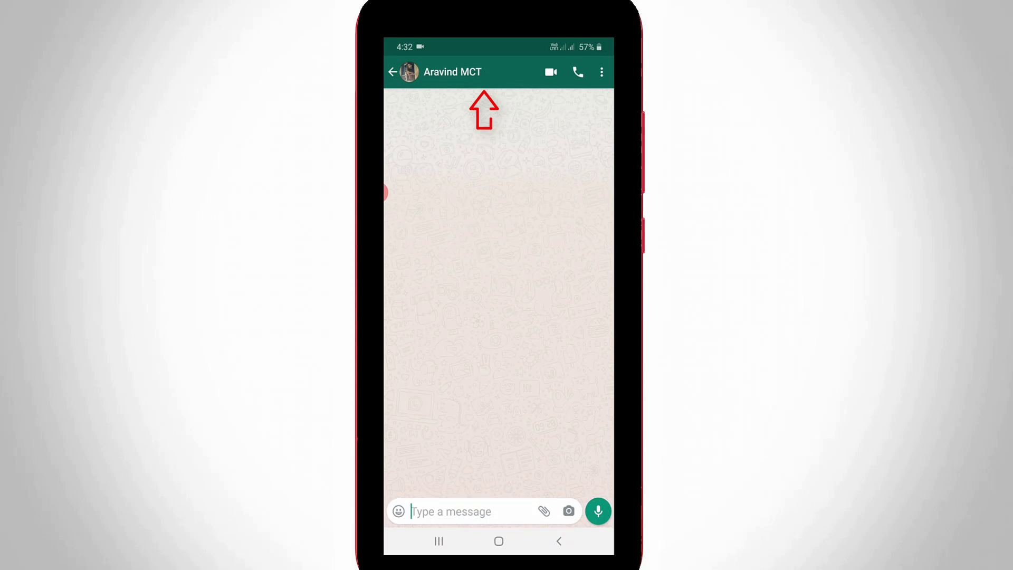
left_click(452, 72)
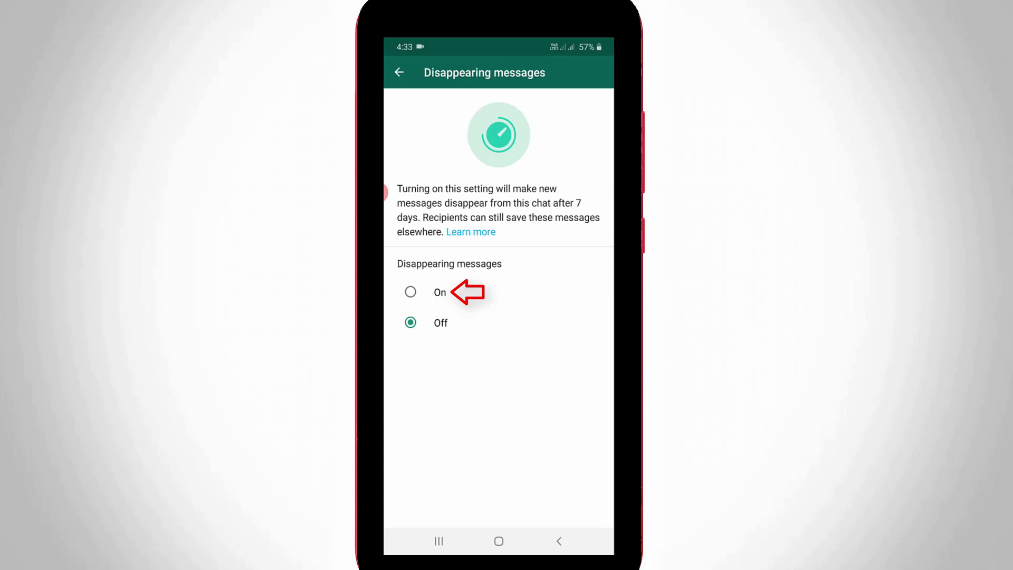
- Switch Disappearing messages to On for Aravind MCT's chat
left_click(411, 293)
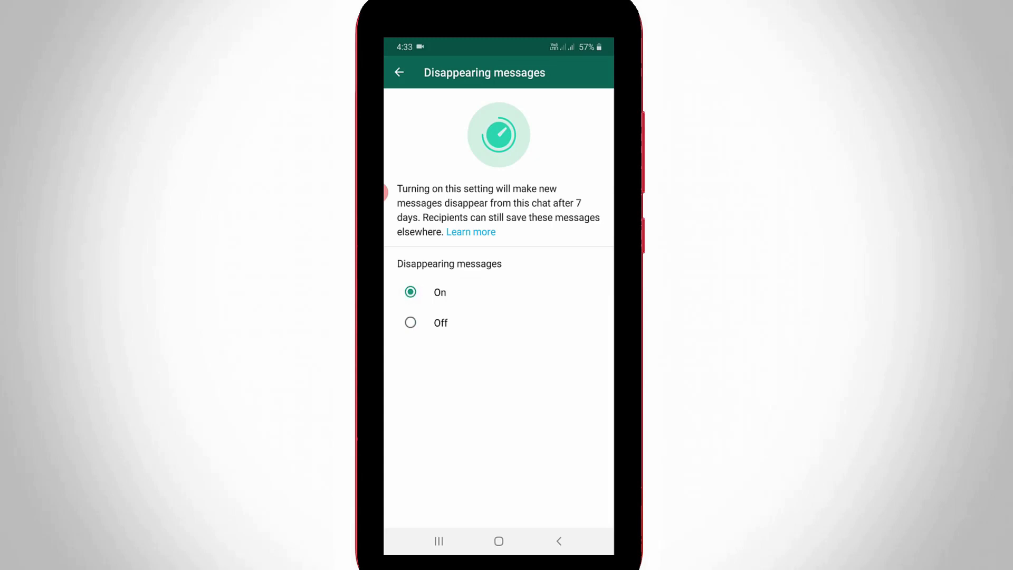